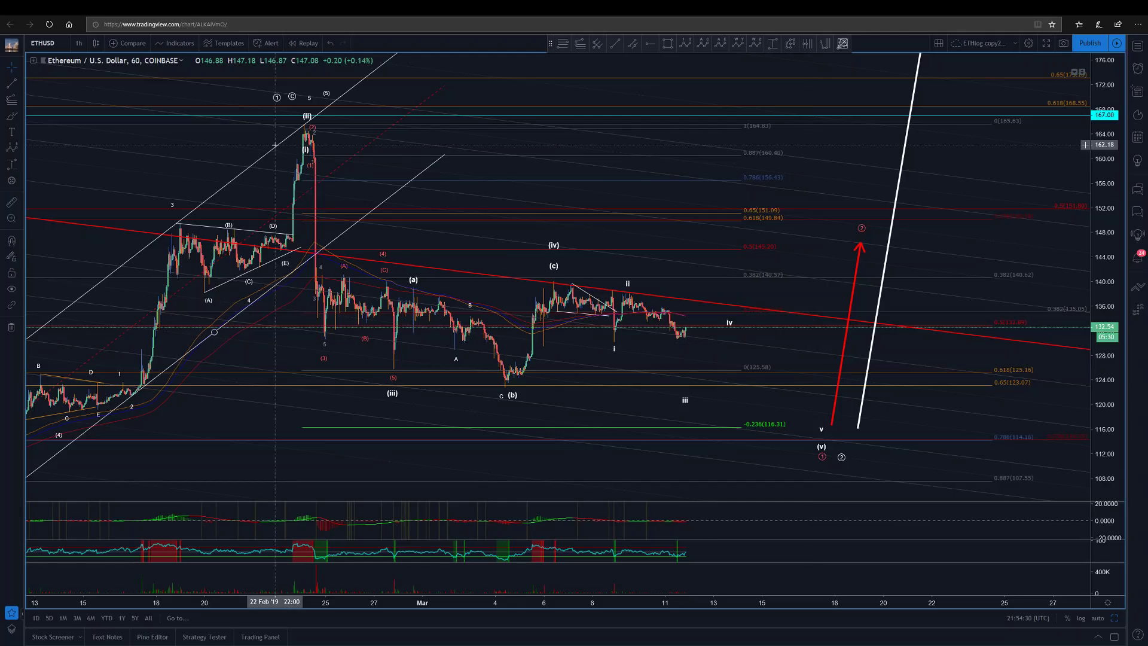
- Switch the ETHUSD chart to the 15-minute interval
{"action": "type", "text": "15"}
{"action": "key", "text": "Return"}
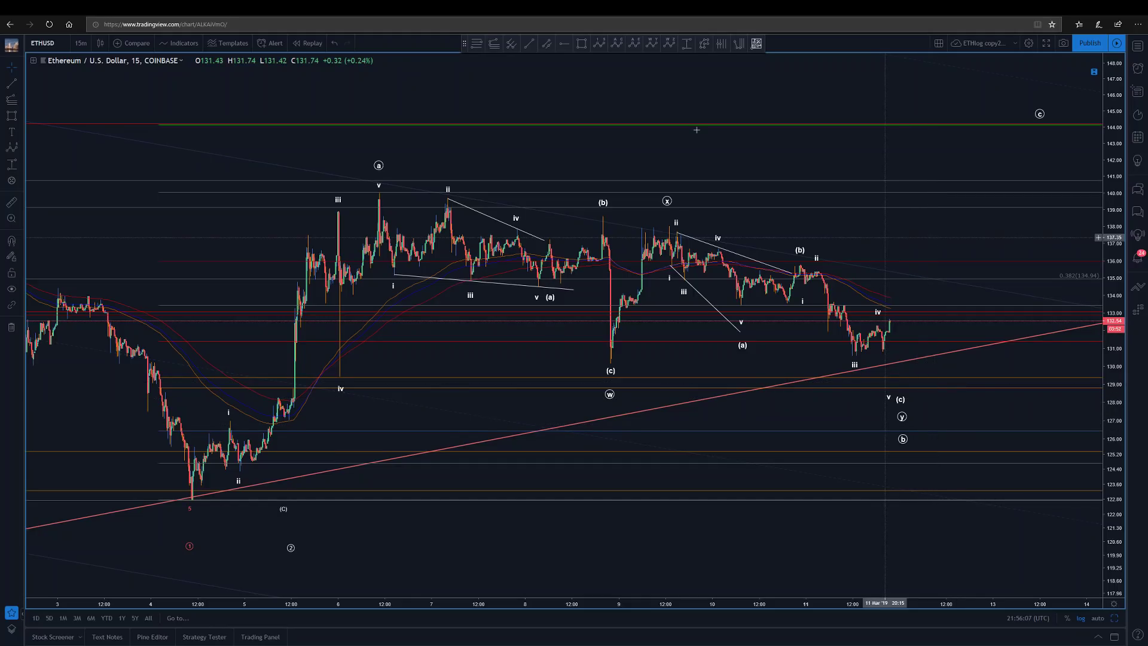
- Draw a Fibonacci retracement from the latest wave ii high to the wave iii low and move the iv label over the newest candle
{"action": "left_click", "coordinate": [476, 45]}
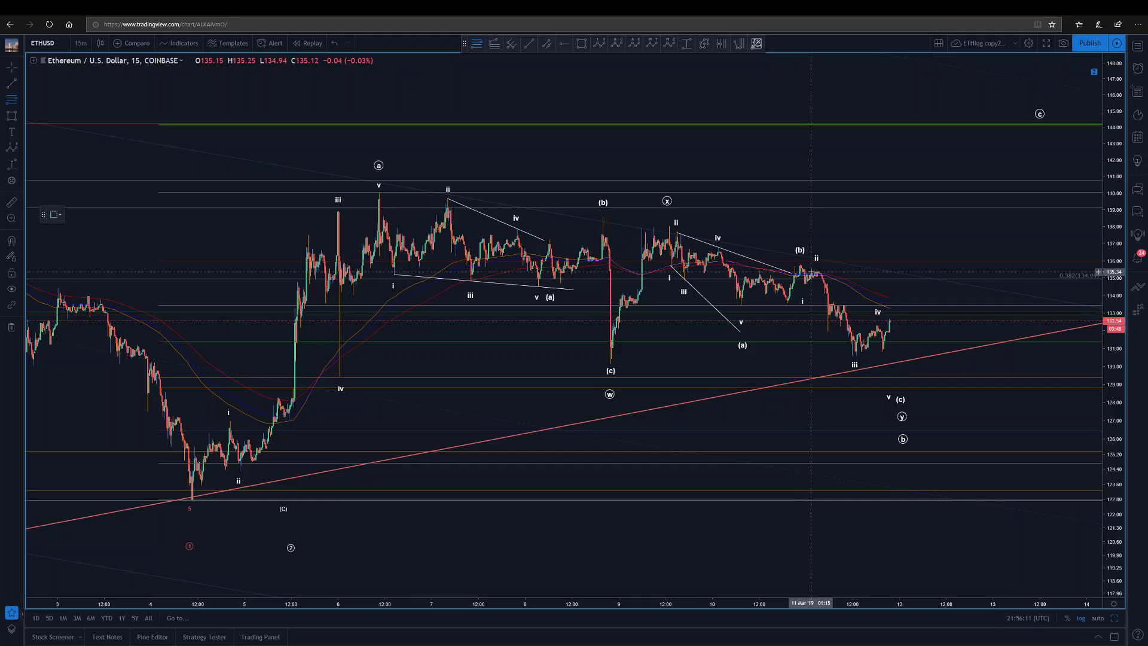
{"action": "left_click", "coordinate": [811, 272]}
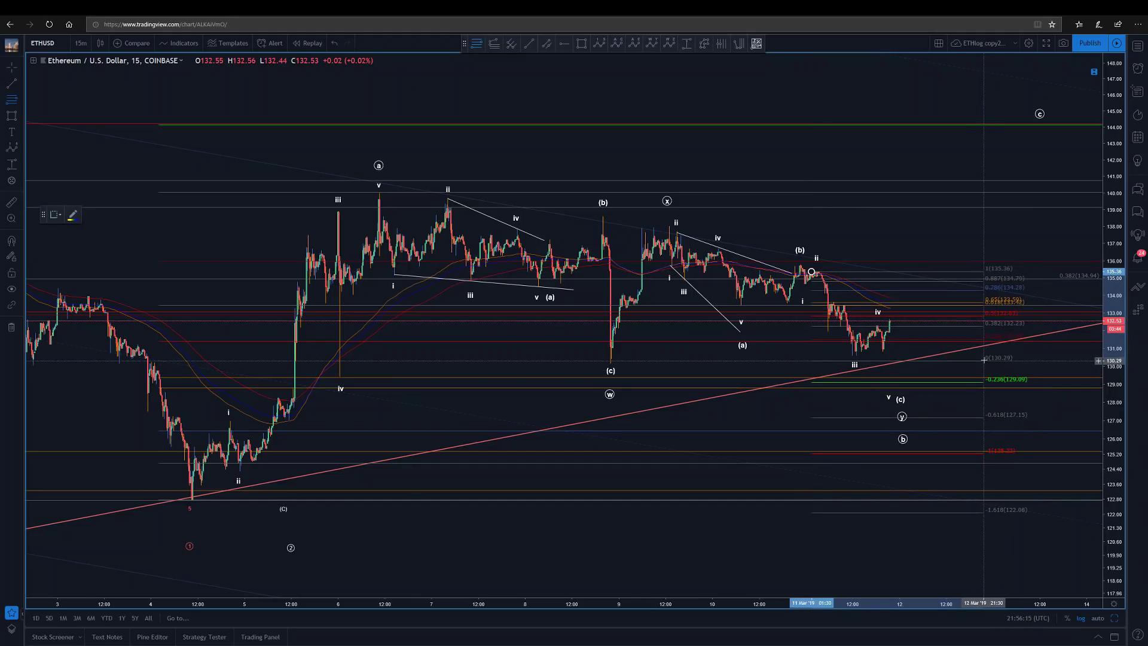
{"action": "left_click", "coordinate": [986, 355]}
{"action": "left_click_drag", "start_coordinate": [879, 318], "coordinate": [890, 312]}
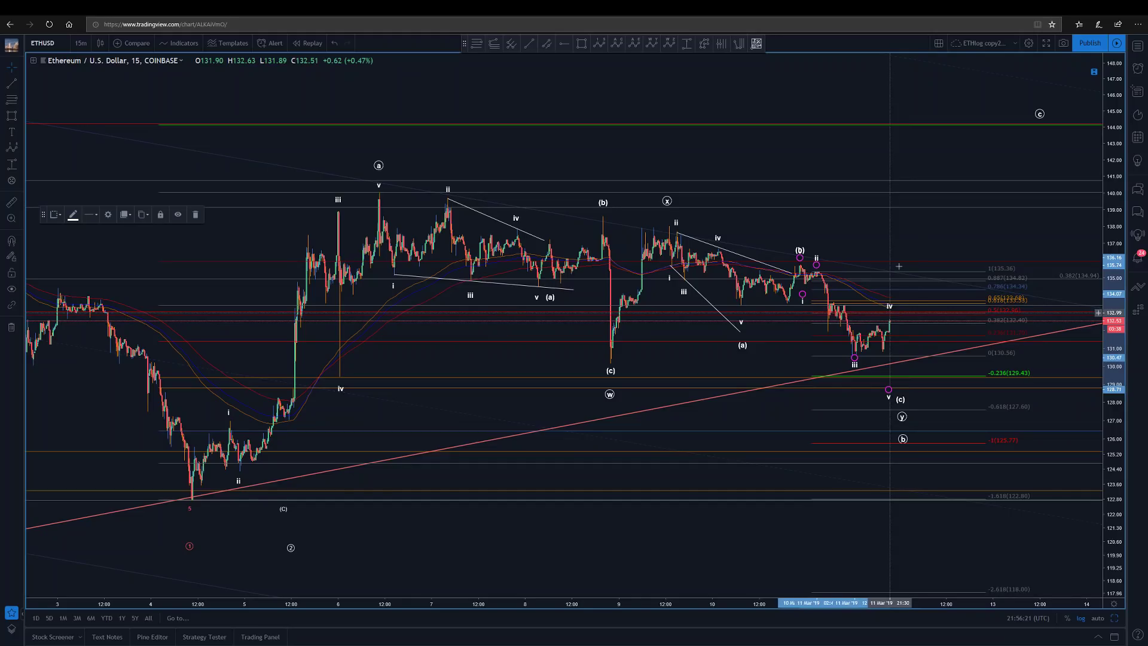
{"action": "left_click", "coordinate": [895, 328]}
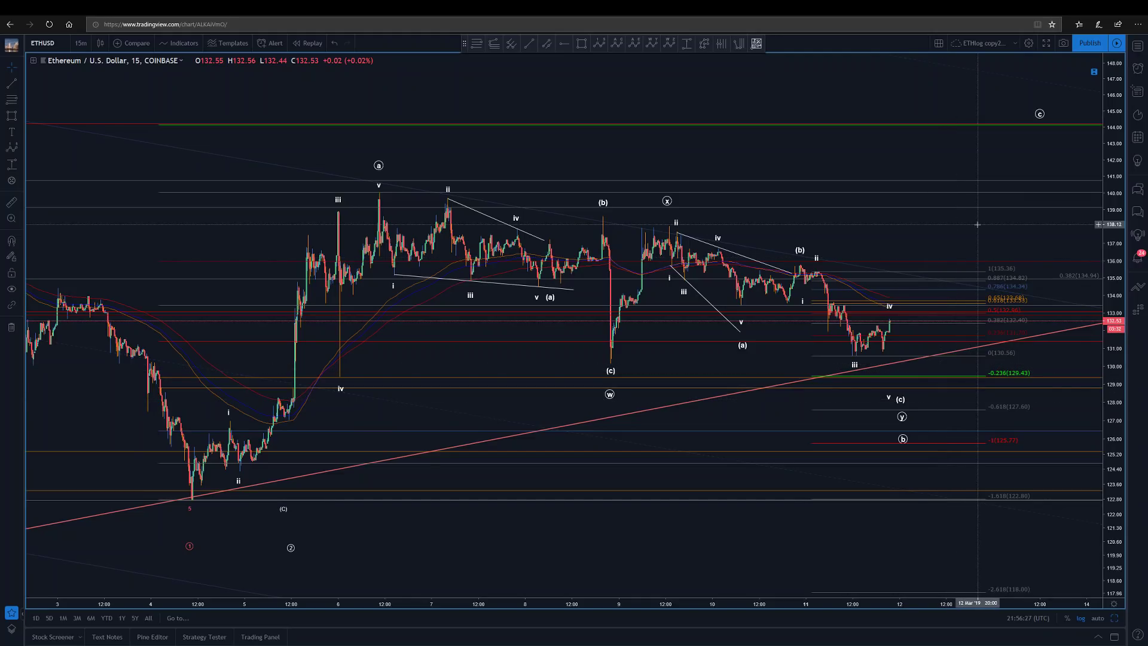
- Remove the trial trend-based Fibonacci extension anchored at the latest wave (b) high
{"action": "scroll", "coordinate": [977, 224], "scroll_direction": "down", "scroll_amount": 1}
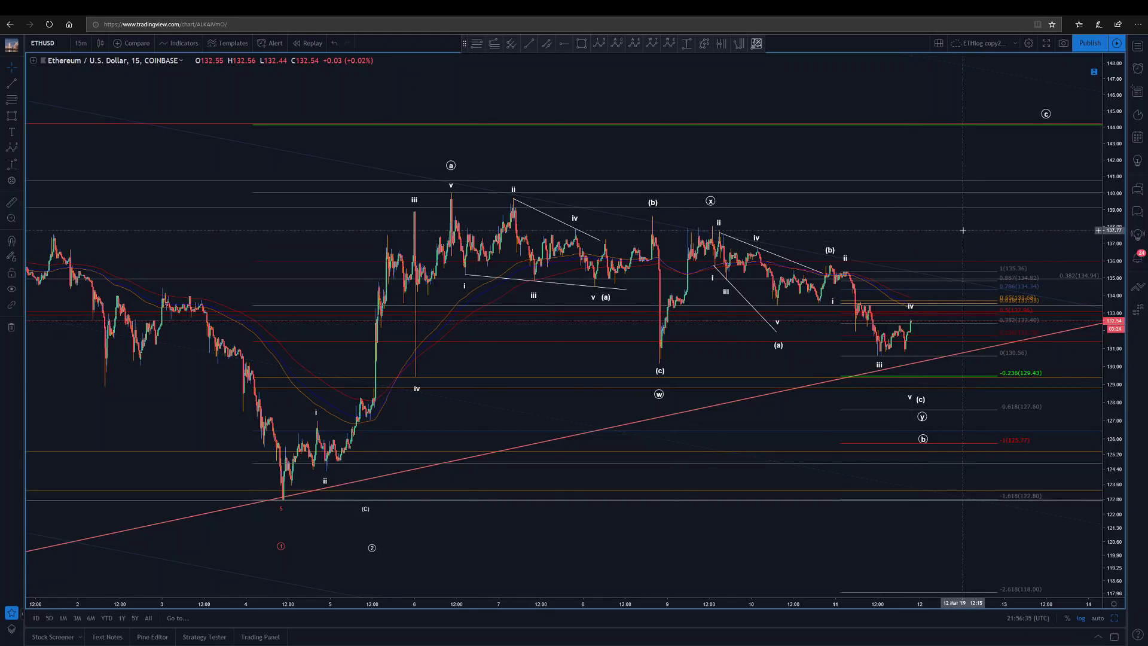
{"action": "left_click_drag", "start_coordinate": [962, 230], "coordinate": [925, 235]}
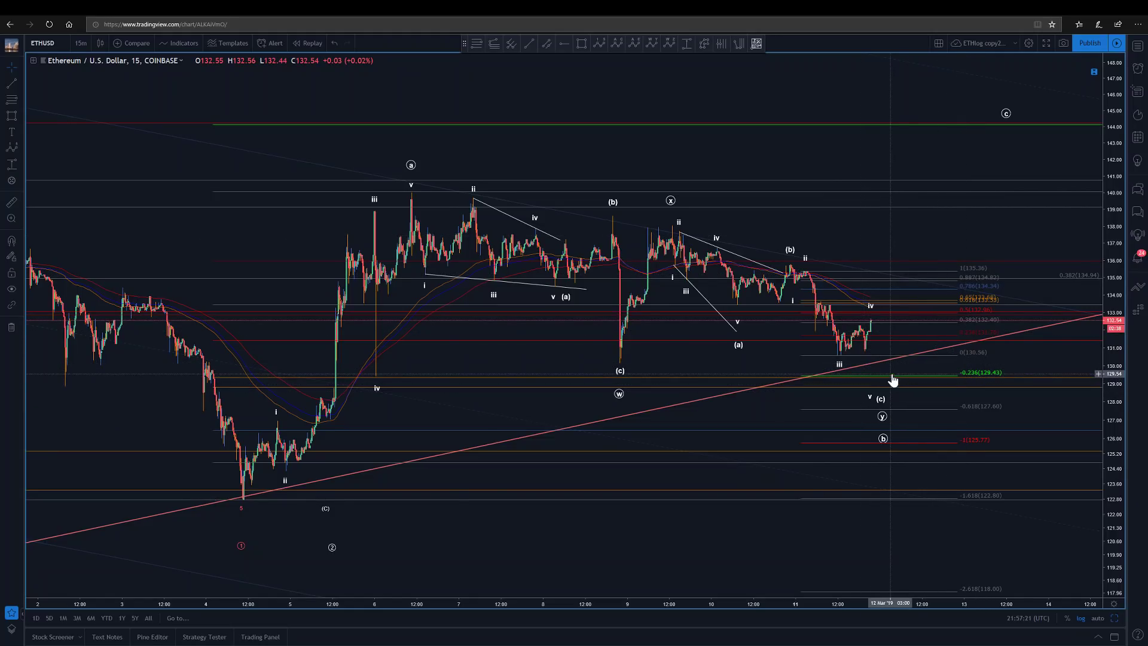
{"action": "left_click", "coordinate": [213, 500]}
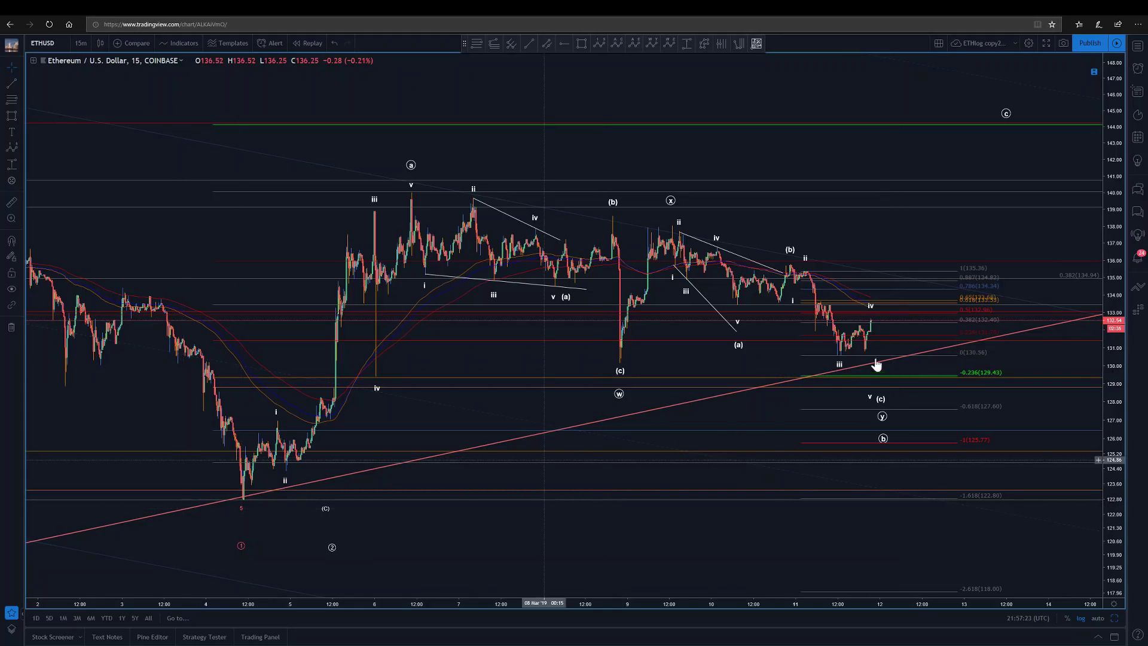
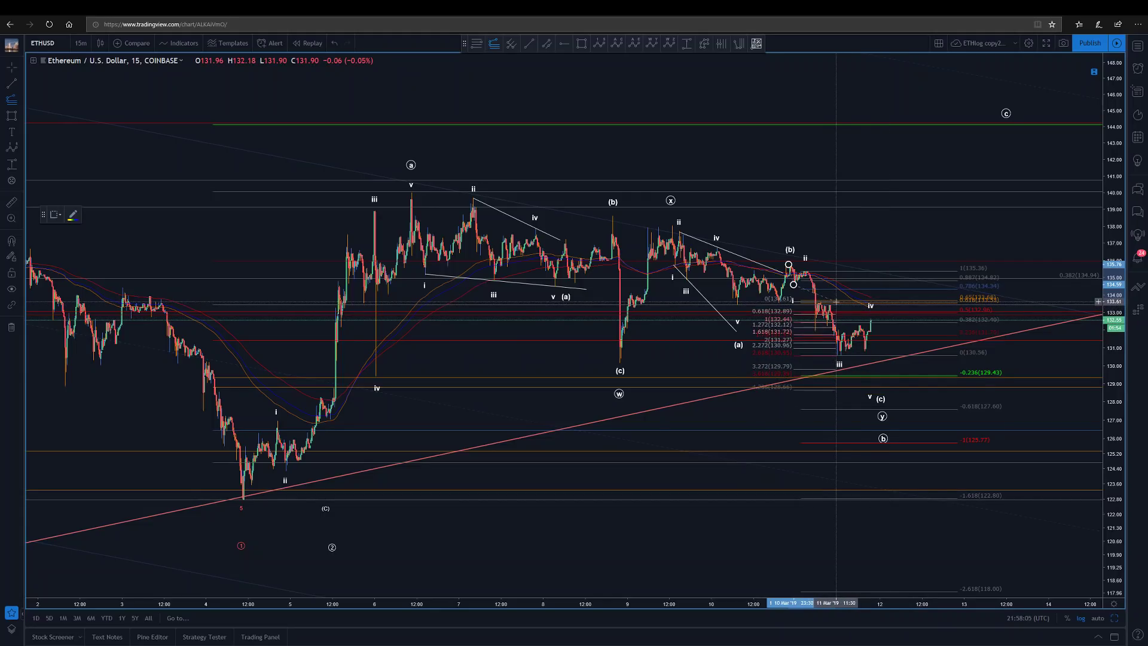
{"action": "key", "text": "Delete"}
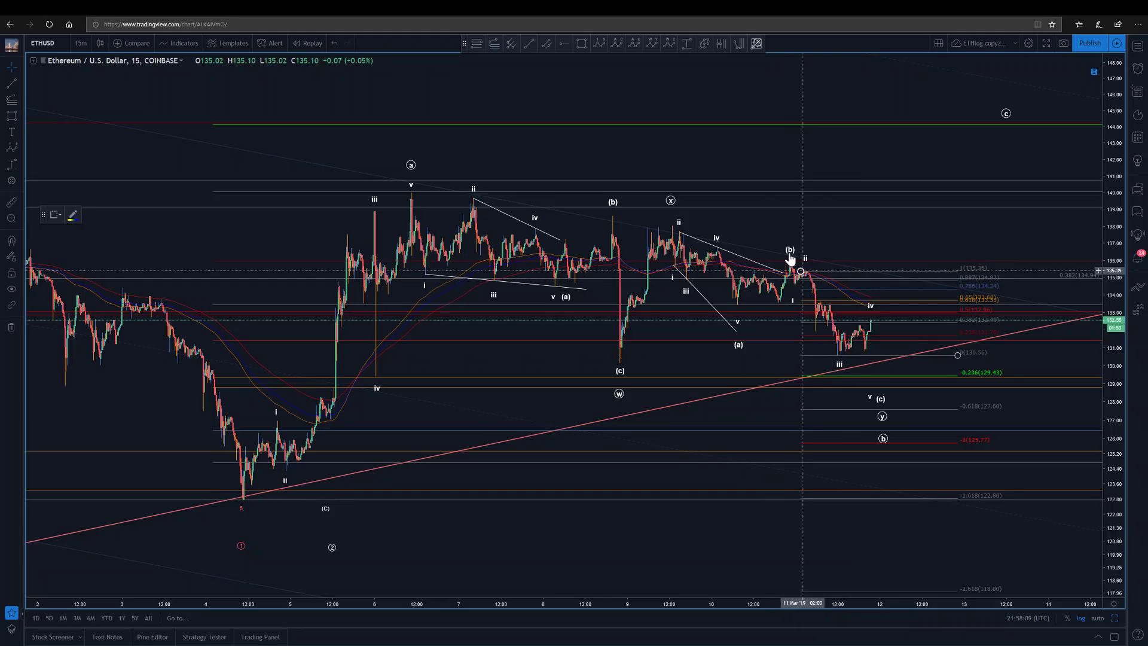
- Project a trend-based Fibonacci extension from the wave ii high, the wave iii low and about 132.64, and delete the ii-to-iii retracement
{"action": "left_click", "coordinate": [494, 44]}
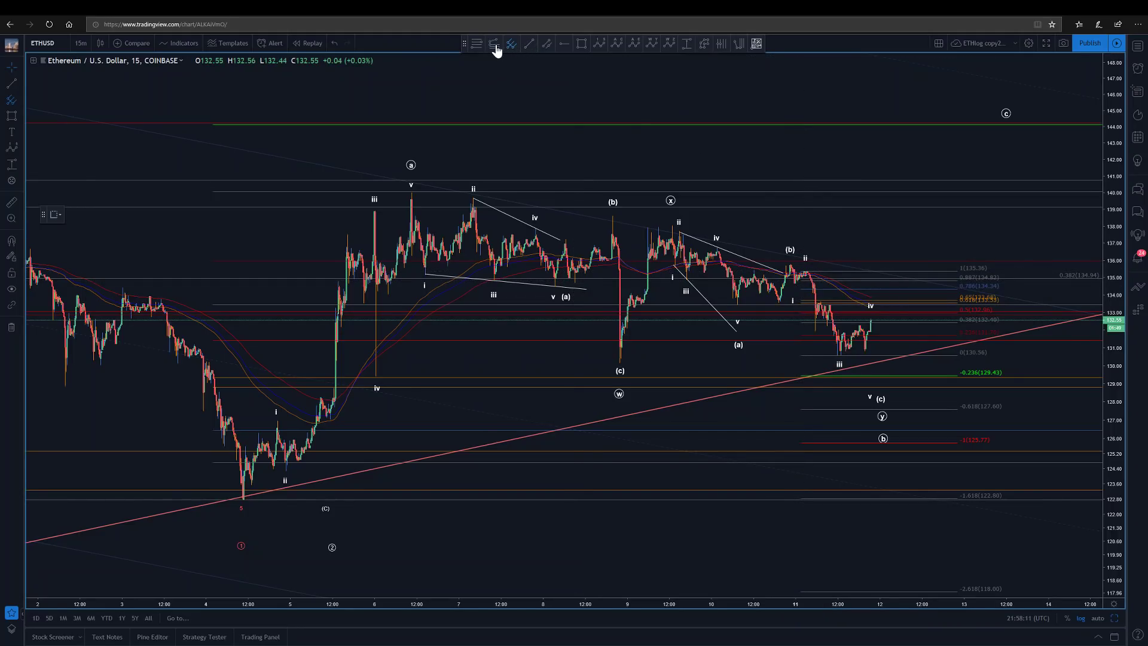
{"action": "left_click", "coordinate": [807, 272]}
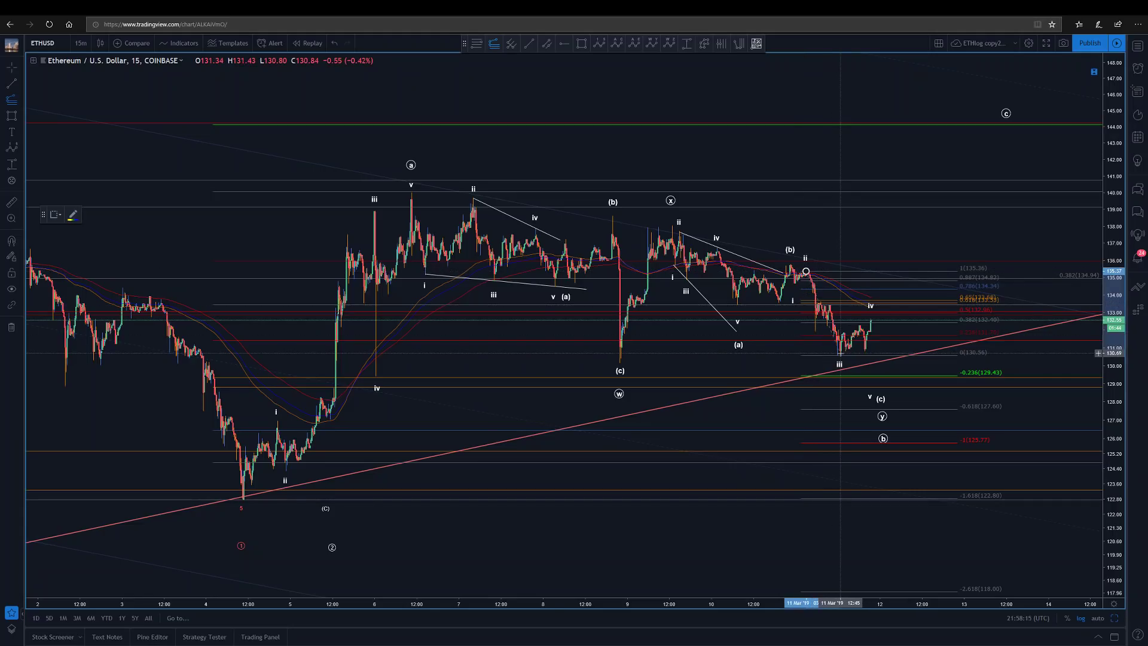
{"action": "left_click", "coordinate": [840, 354]}
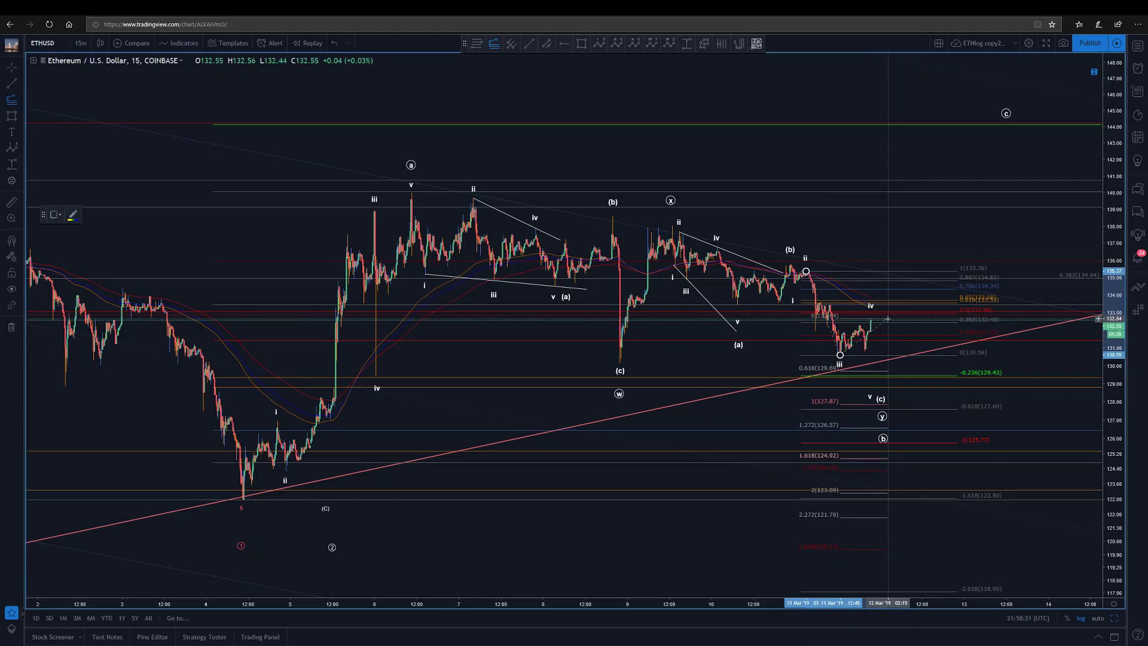
{"action": "left_click", "coordinate": [888, 319]}
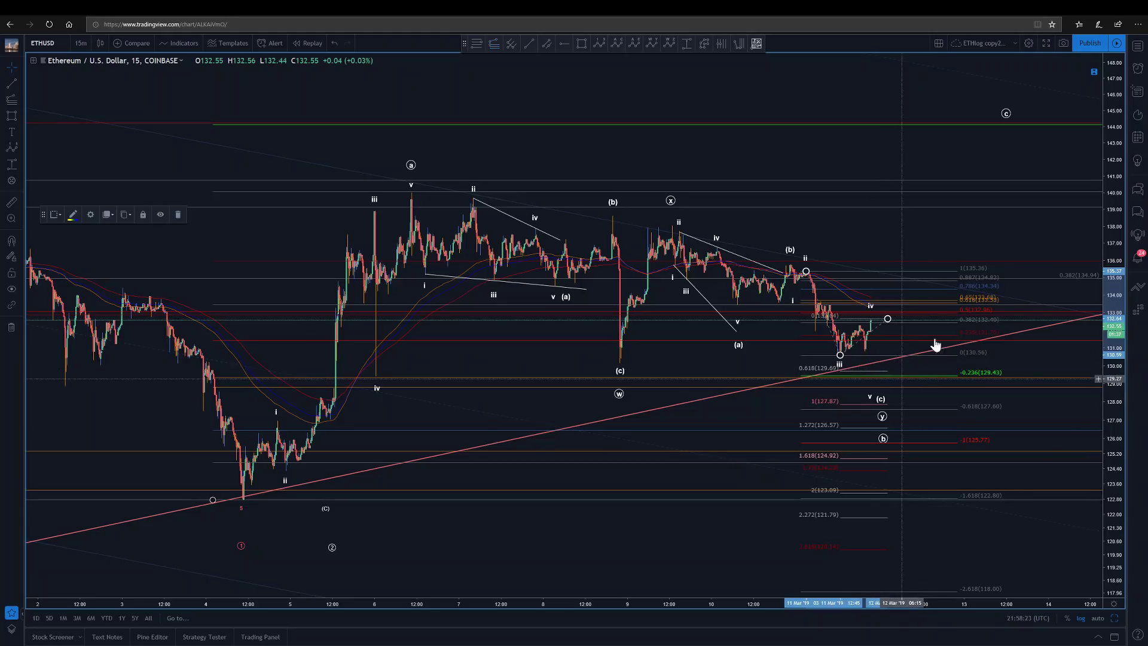
{"action": "key", "text": "Delete"}
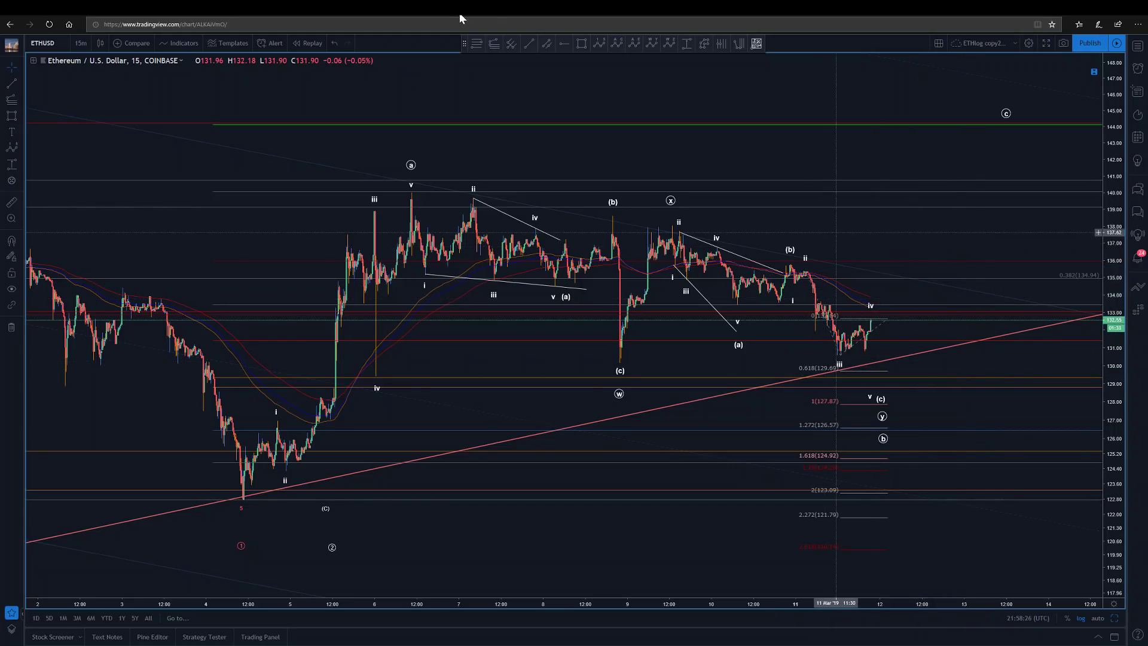
- Draw a trial pitchfork from the circled x high, the following wave (a) low and the wave (b) high, and delete it
{"action": "left_click", "coordinate": [511, 44]}
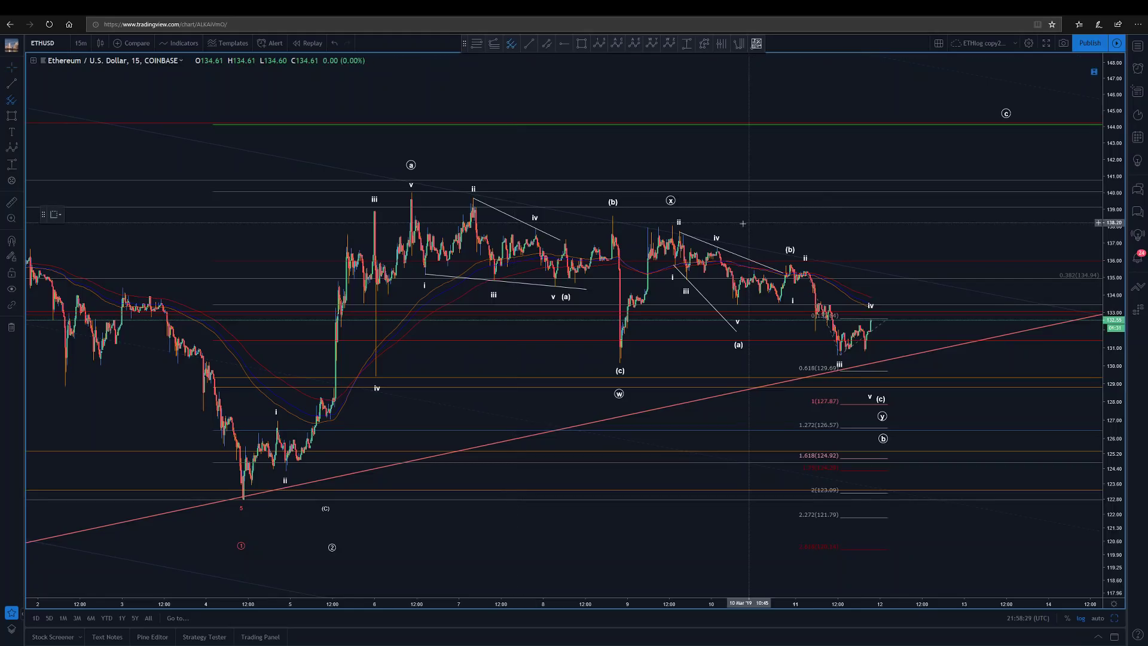
{"action": "left_click", "coordinate": [672, 225]}
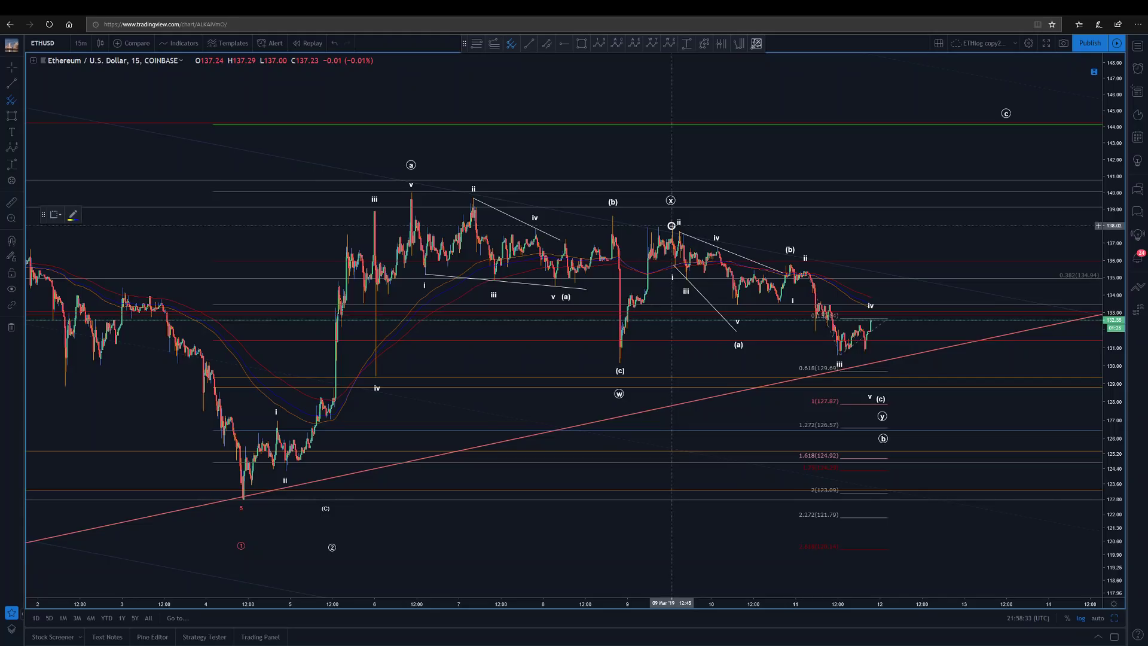
{"action": "left_click", "coordinate": [737, 304]}
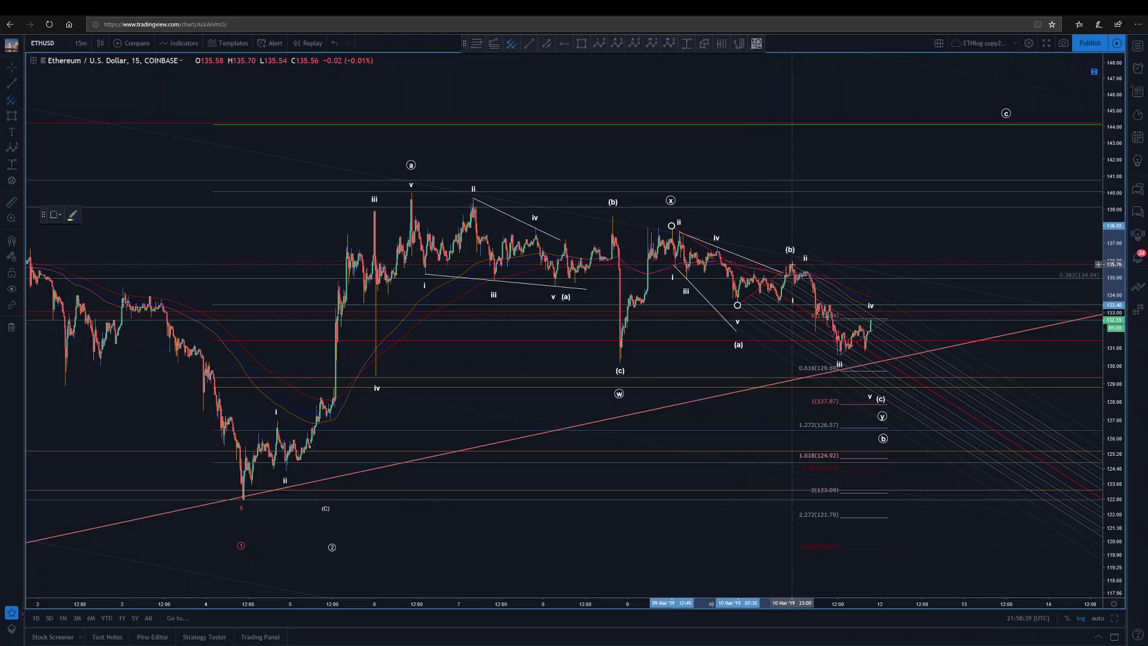
{"action": "left_click", "coordinate": [793, 264]}
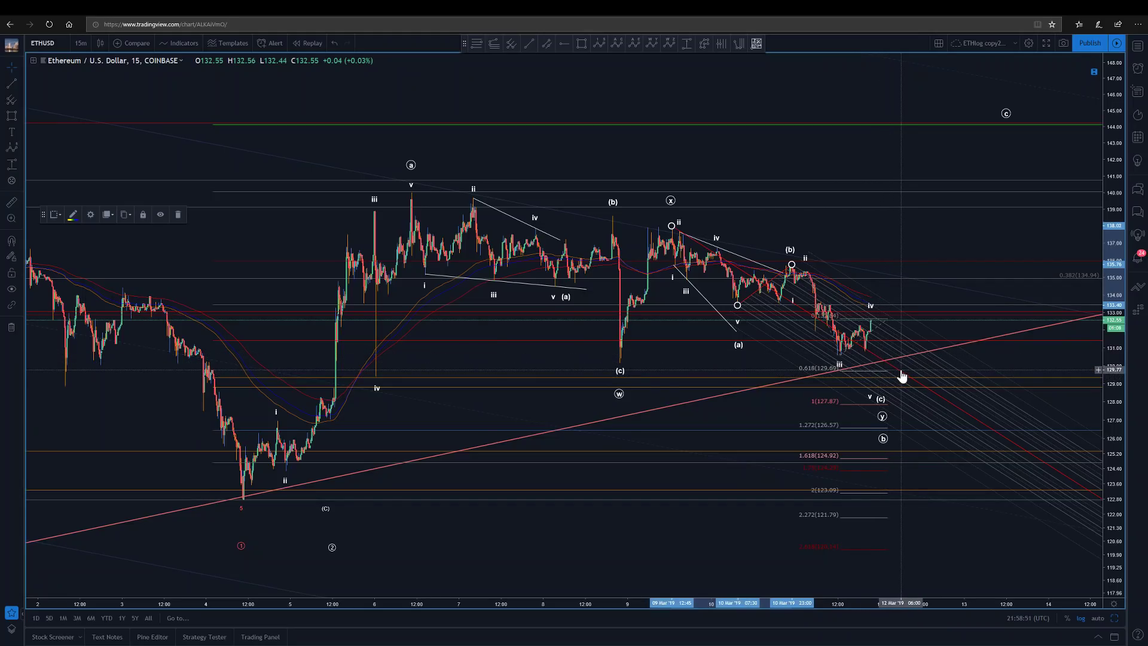
{"action": "key", "text": "Delete"}
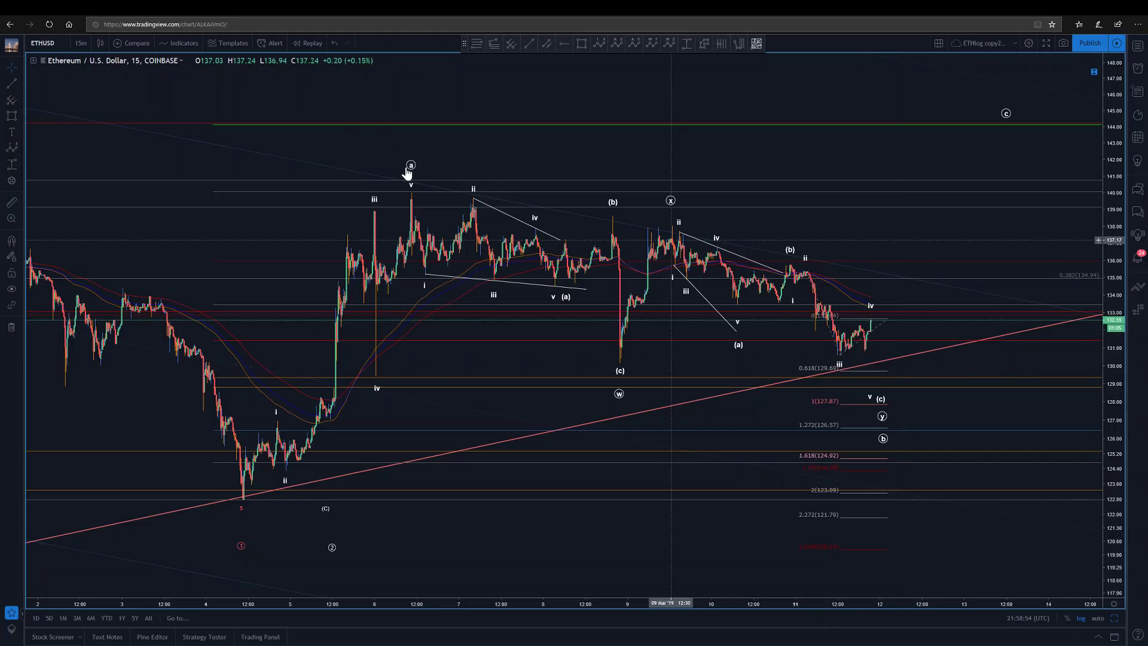
- Draw a trial Fibonacci retracement from the circled x high at 138.04 to the wave (a) low at 133.40, and delete it
{"action": "left_click", "coordinate": [411, 191]}
{"action": "left_click", "coordinate": [950, 270]}
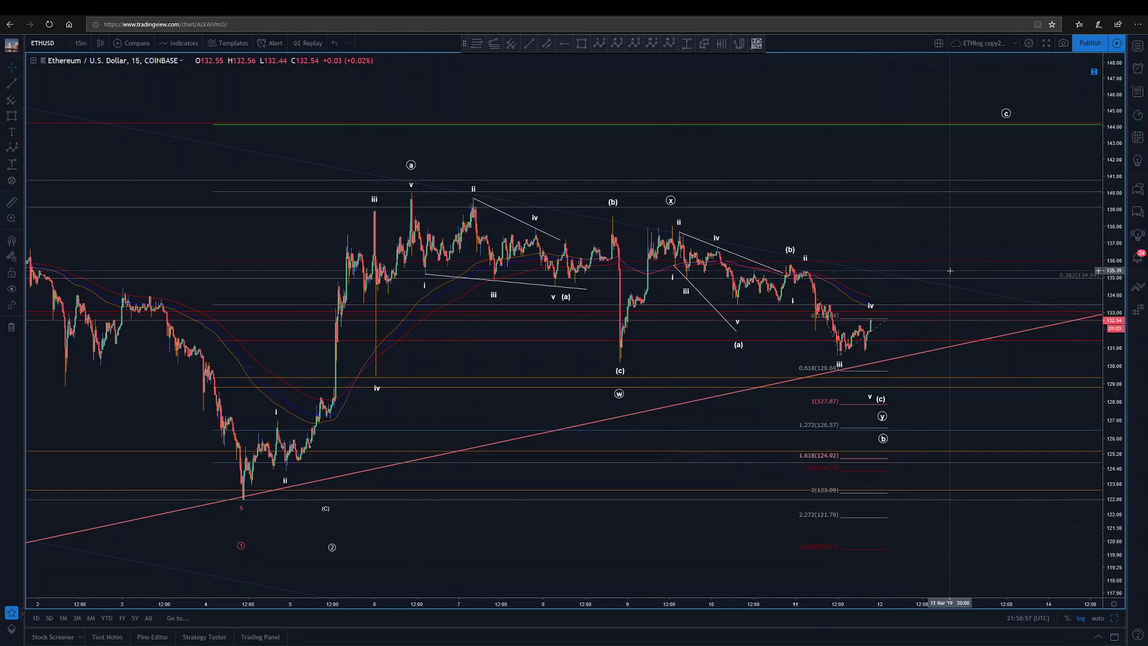
{"action": "left_click", "coordinate": [477, 43]}
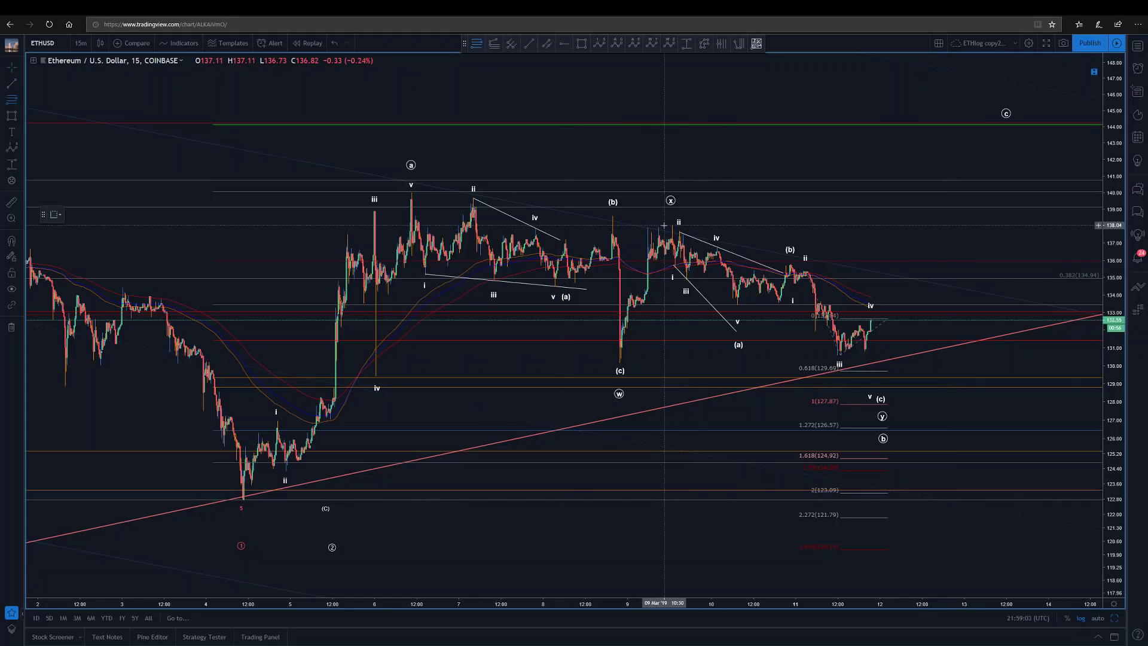
{"action": "left_click", "coordinate": [664, 225]}
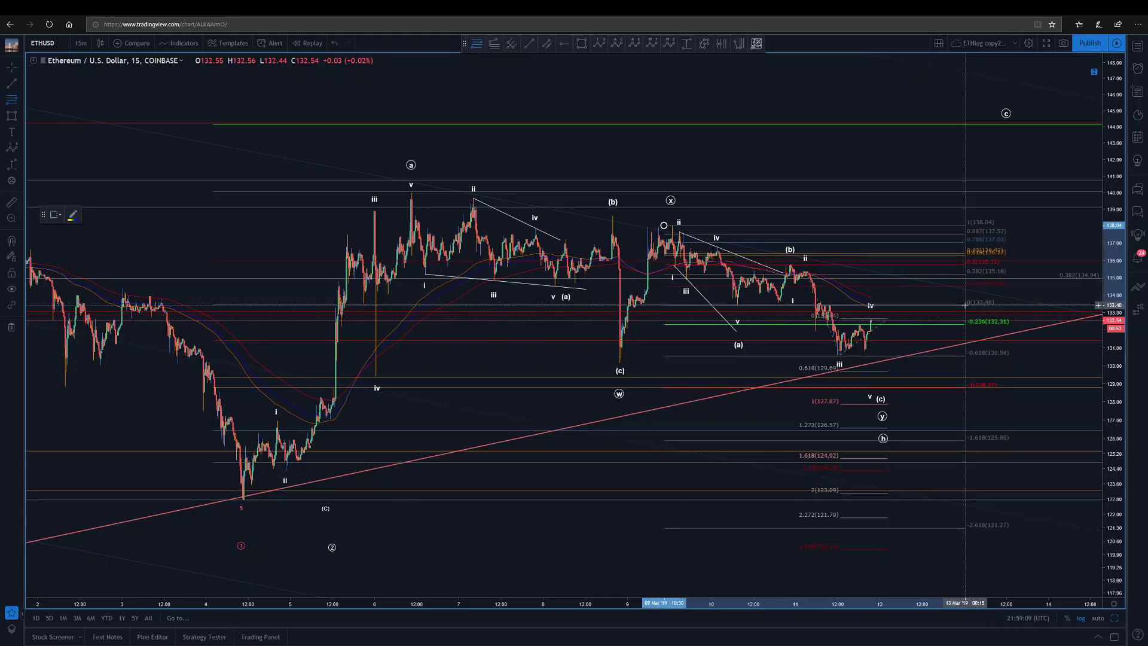
{"action": "left_click", "coordinate": [965, 305]}
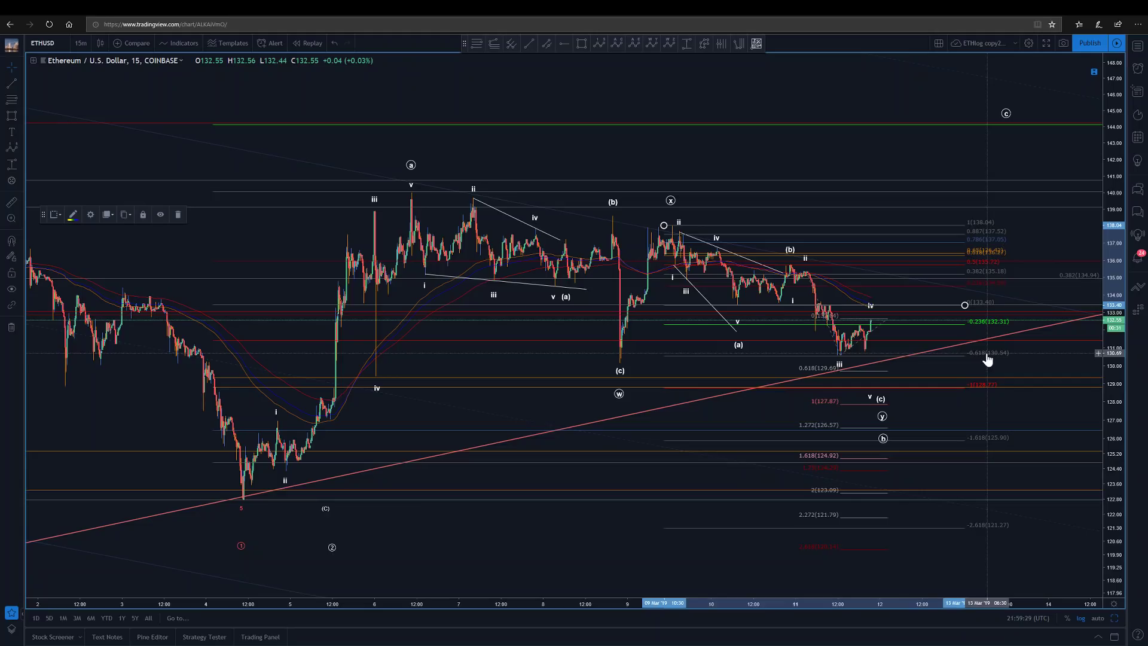
{"action": "key", "text": "Delete"}
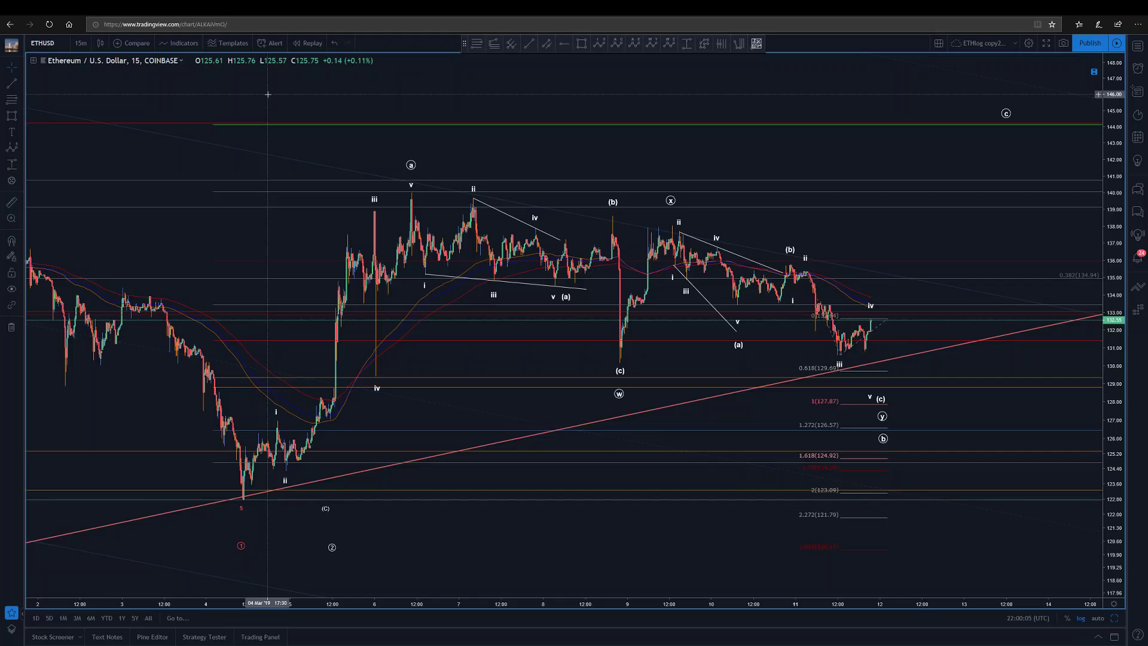
- Switch to the BTCUSD hourly chart to review its wave count, and move on to the daily BLX chart
{"action": "mouse_move", "coordinate": [239, 13]}
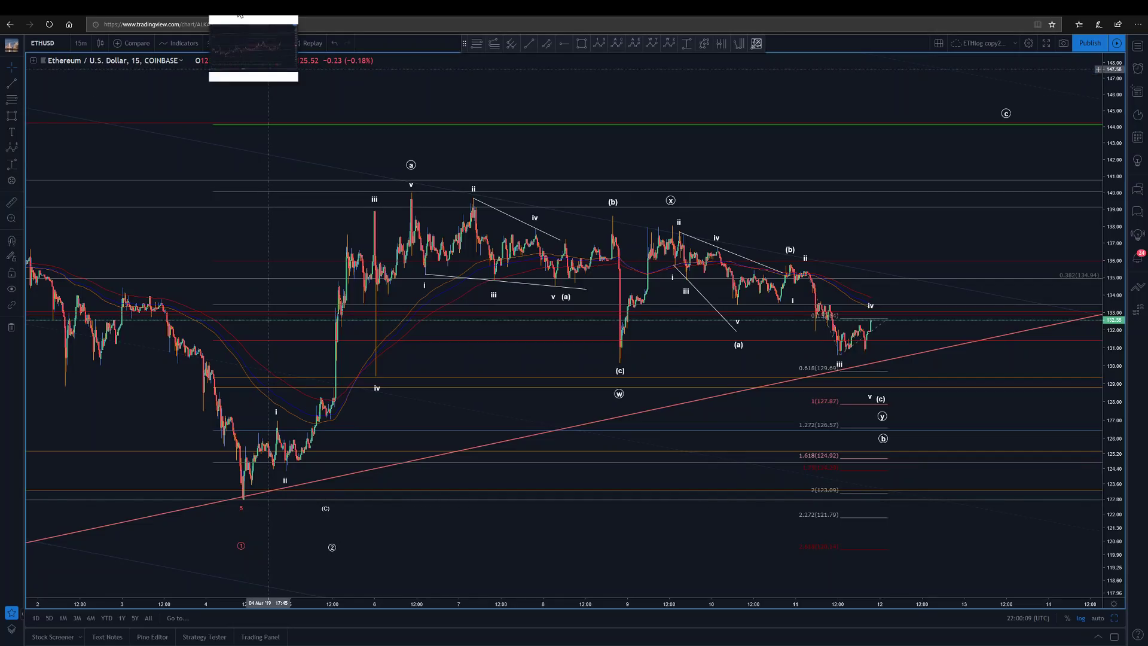
{"action": "left_click", "coordinate": [239, 13]}
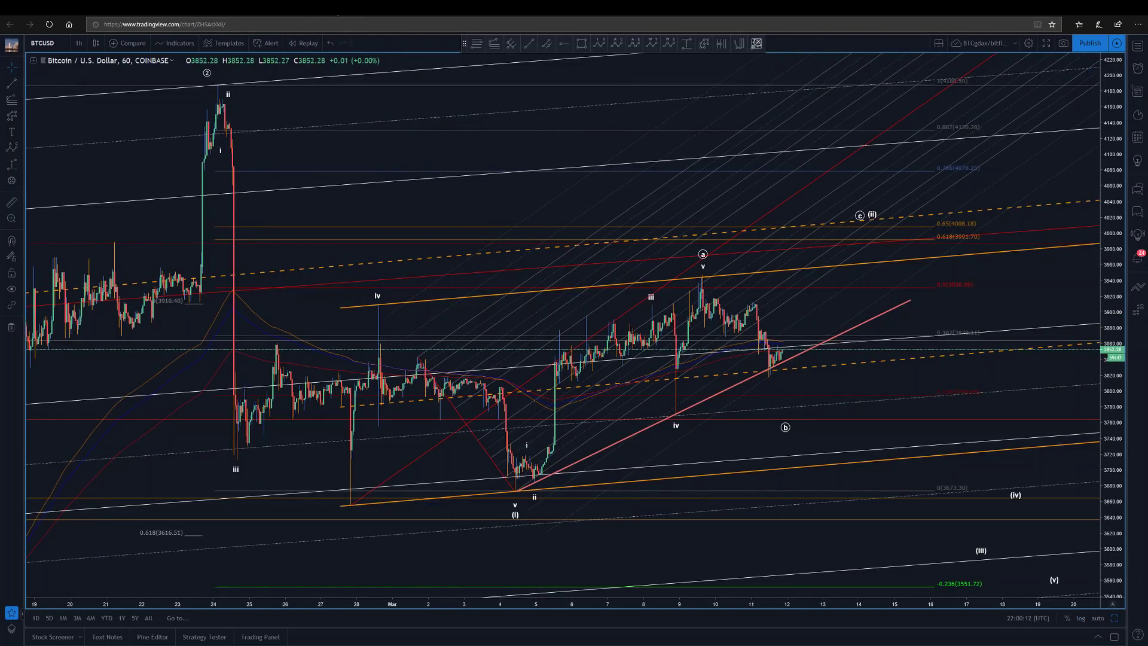
{"action": "mouse_move", "coordinate": [343, 9]}
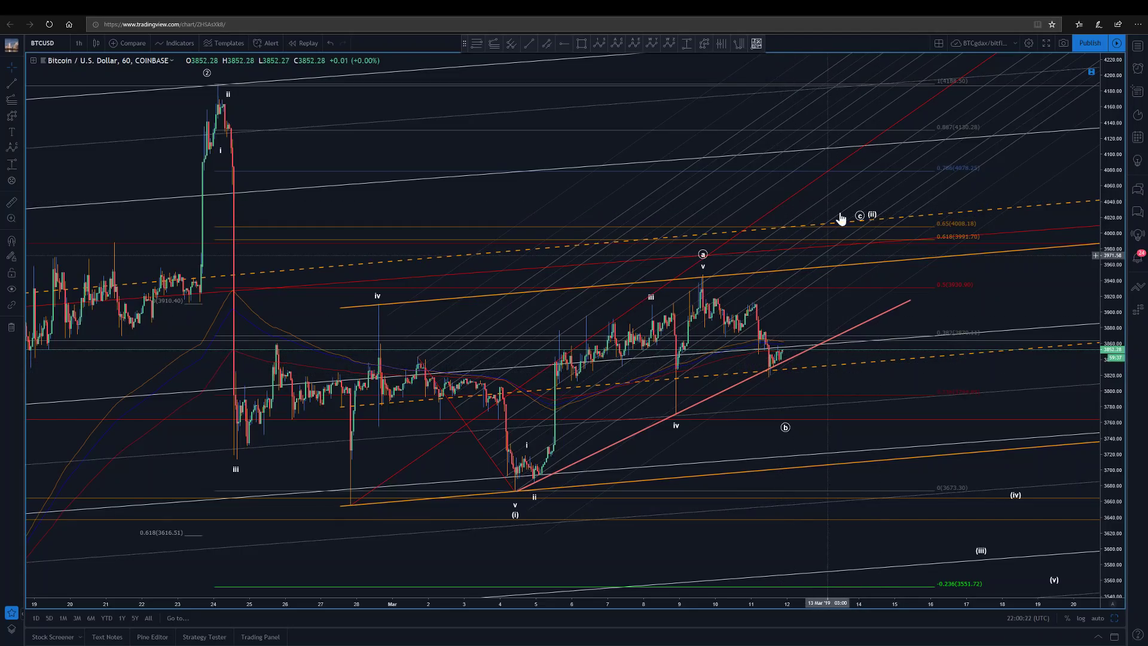
{"action": "left_click", "coordinate": [335, 17]}
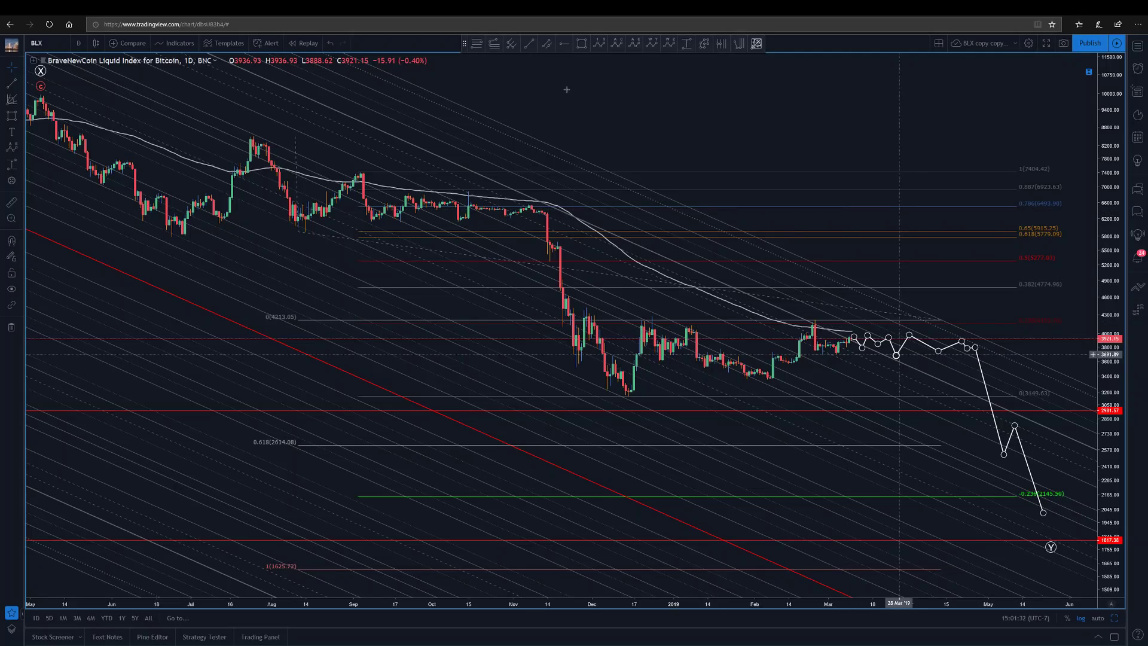
- Measure the price range on the BLX chart upward from about 3666 at the early-March candles
{"action": "left_click", "coordinate": [581, 43]}
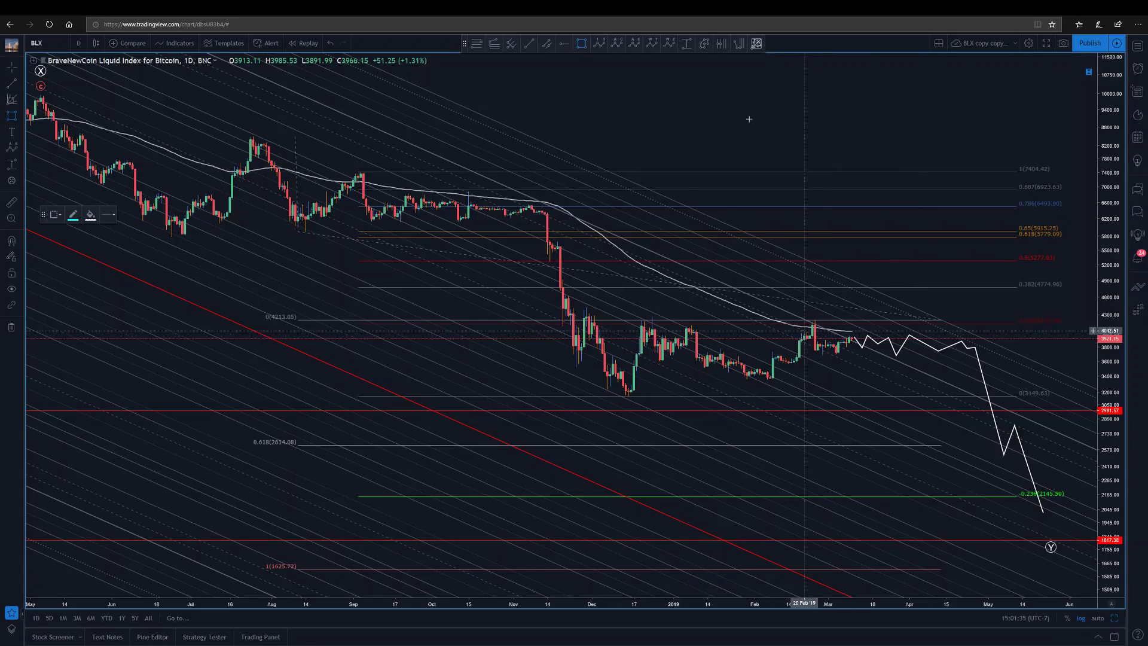
{"action": "key", "text": "alt+shift+r"}
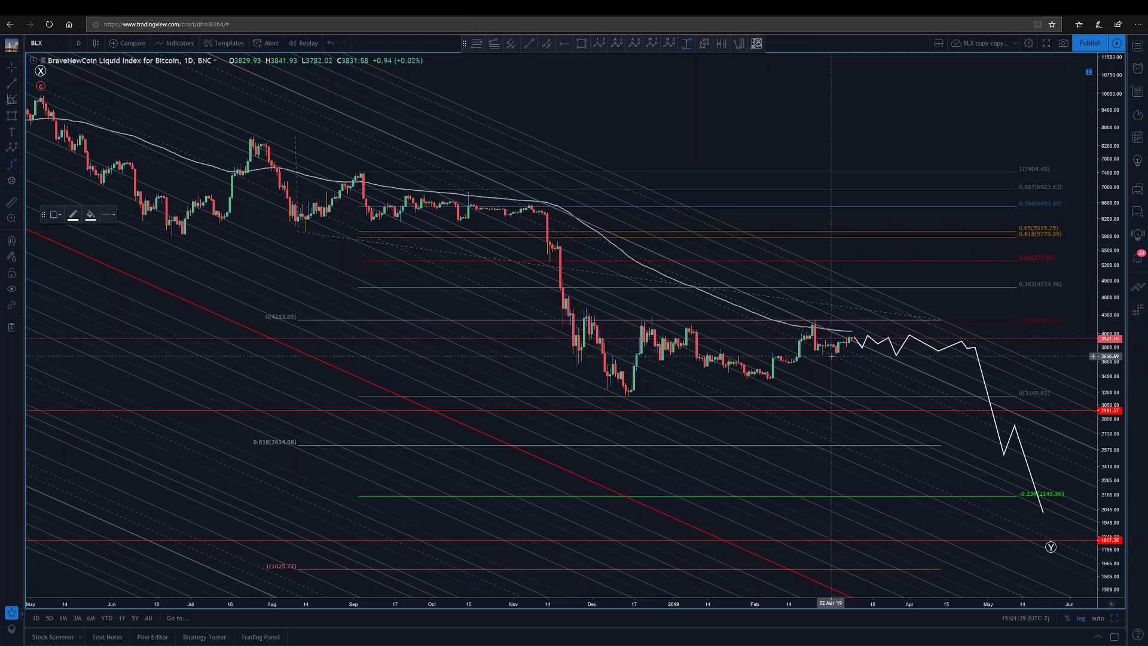
{"action": "left_click", "coordinate": [832, 356]}
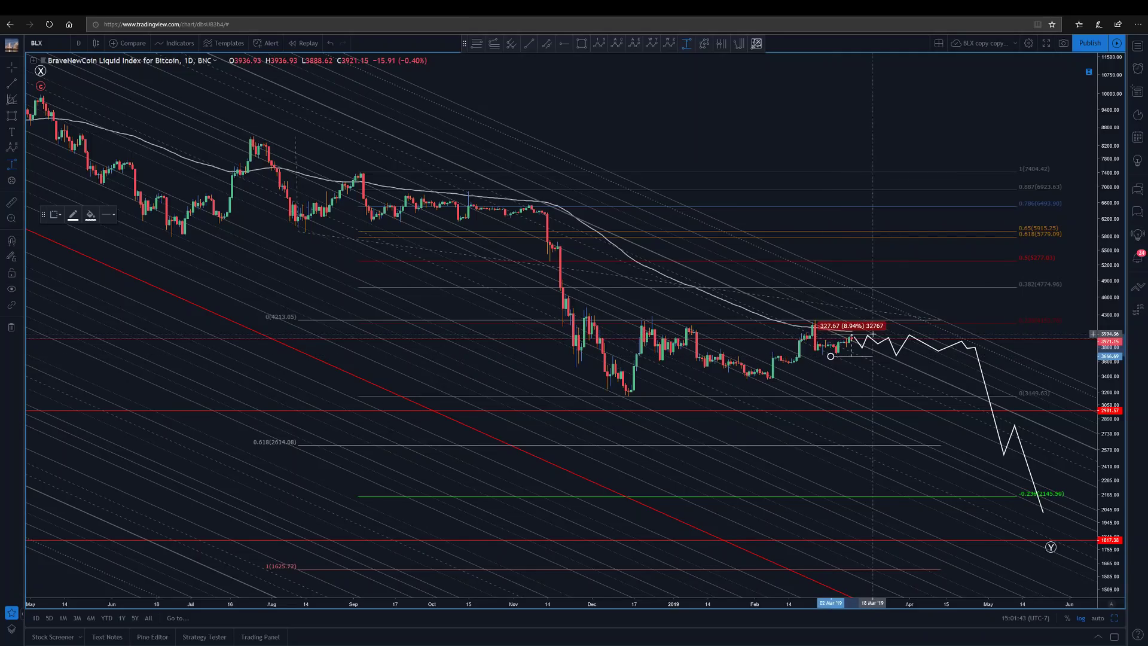
{"action": "left_click", "coordinate": [975, 347]}
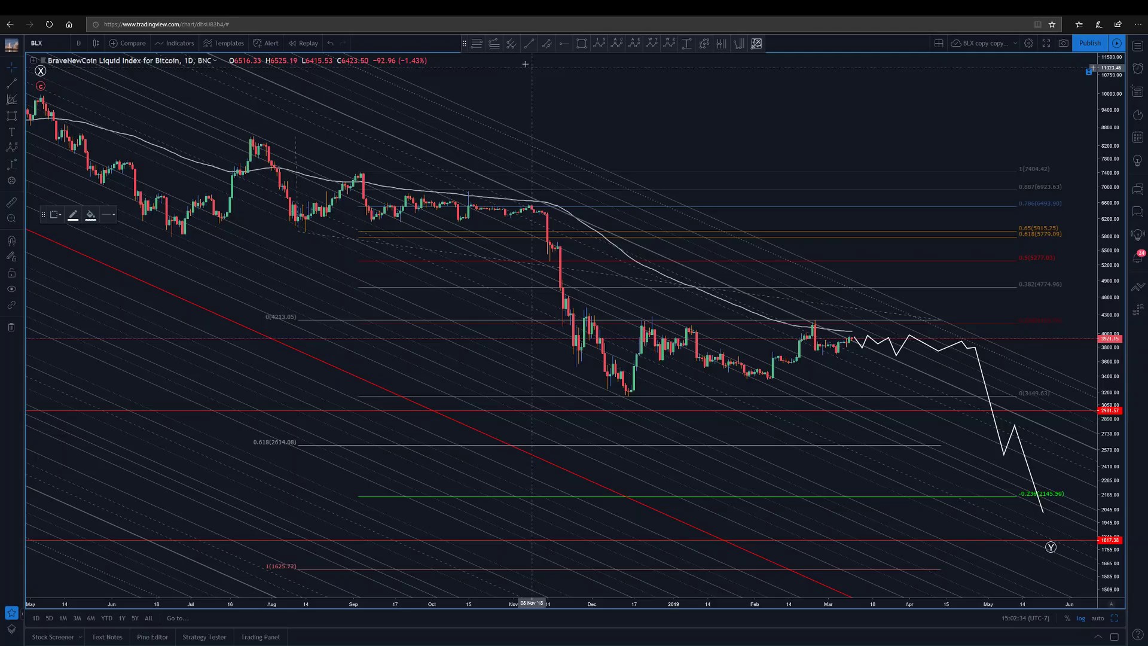
- Draw a Fibonacci retracement on the BLX chart from the late-February high to the early-March low at about 3673
{"action": "key", "text": "alt+f"}
{"action": "left_click", "coordinate": [812, 319]}
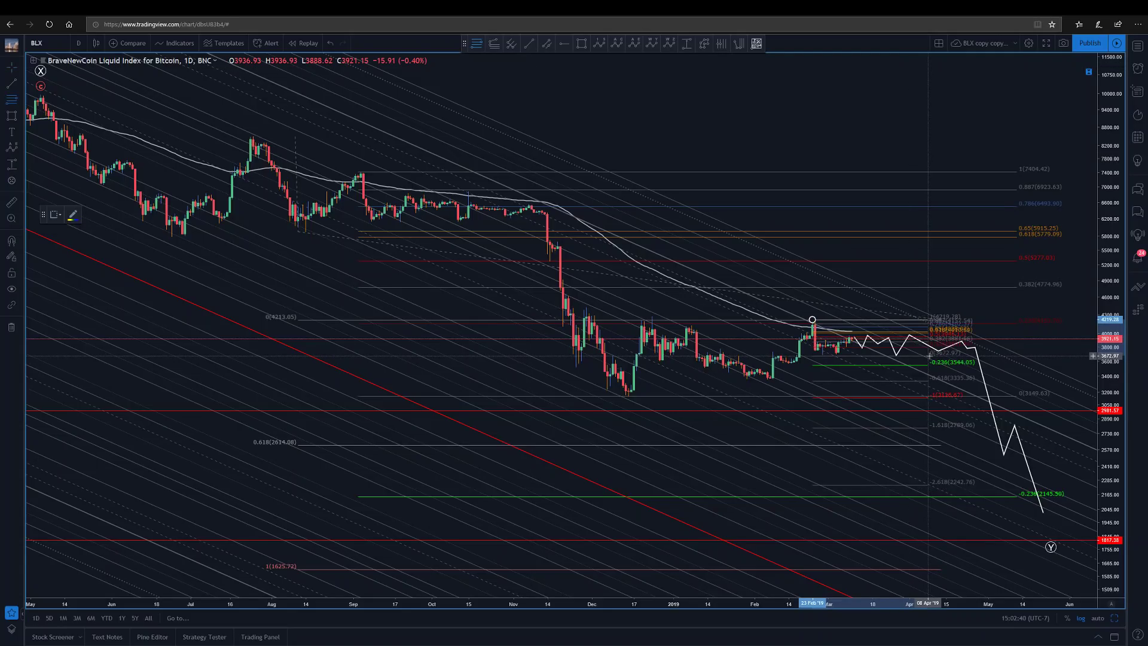
{"action": "left_click", "coordinate": [930, 355]}
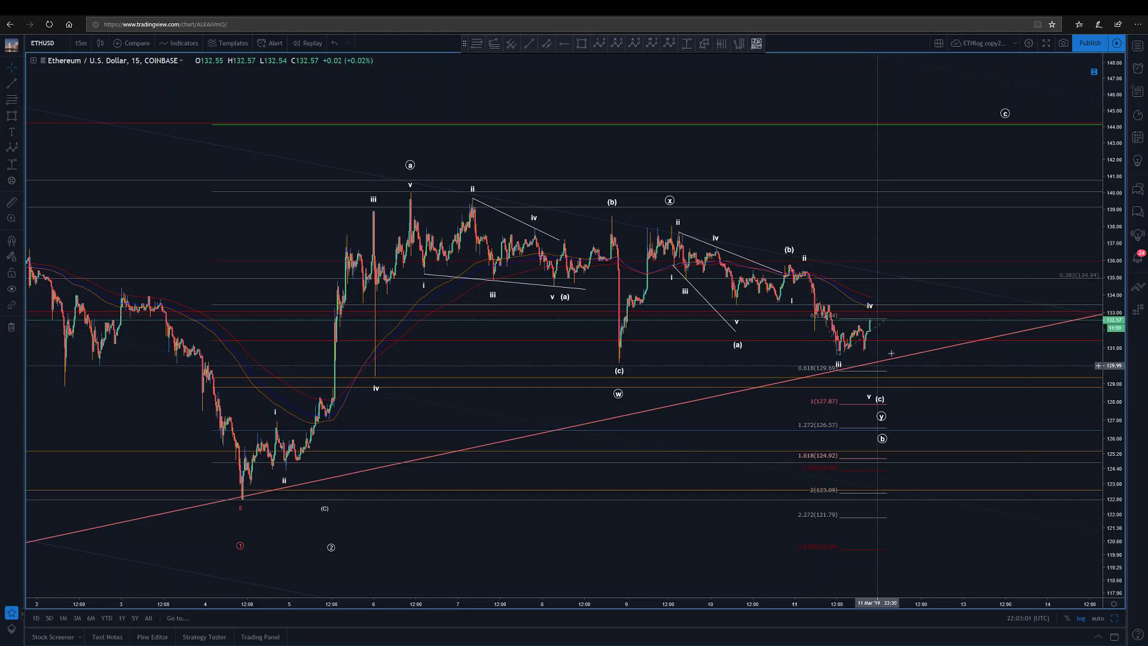
{"action": "left_click_drag", "start_coordinate": [873, 155], "coordinate": [686, 153]}
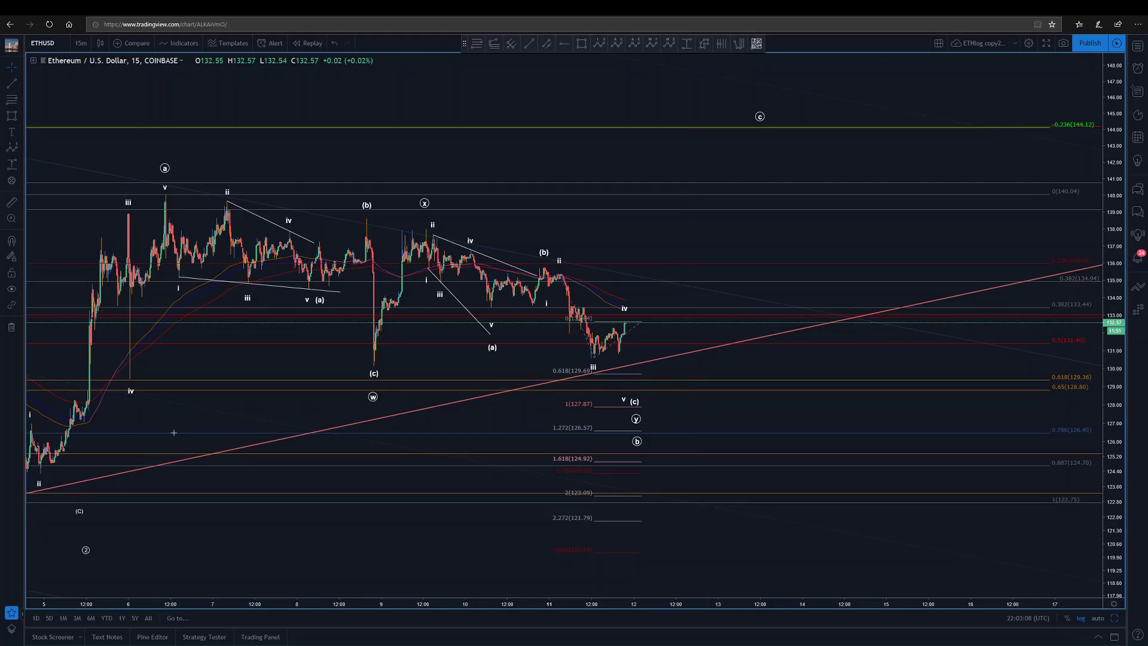
{"action": "left_click_drag", "start_coordinate": [173, 432], "coordinate": [308, 434]}
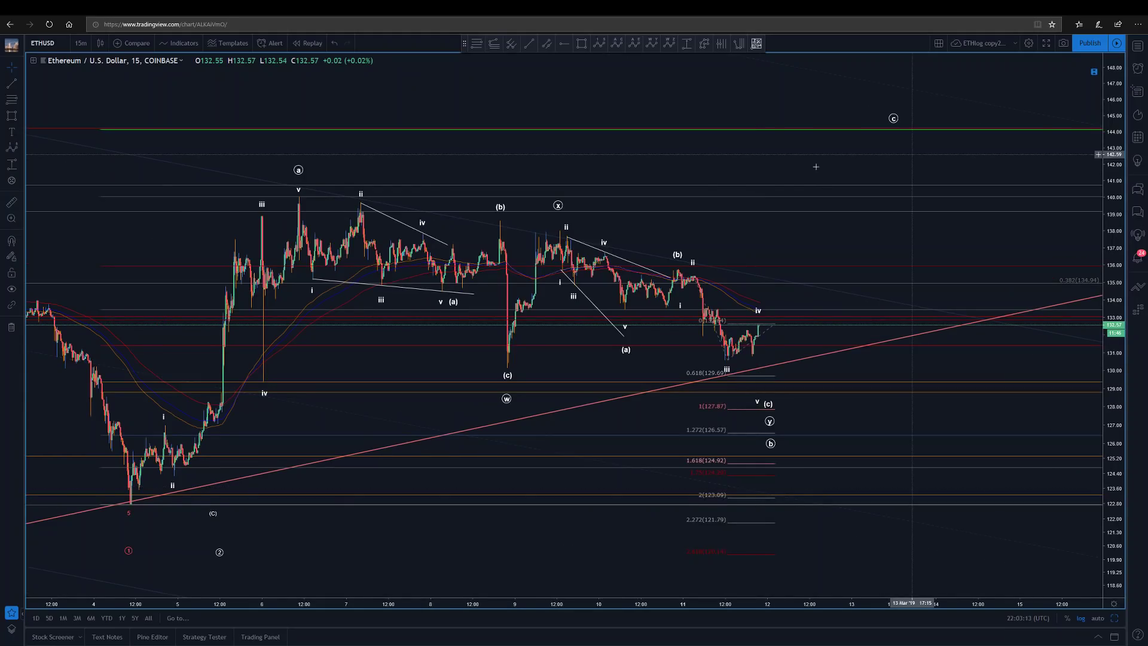
{"action": "left_click_drag", "start_coordinate": [815, 166], "coordinate": [711, 176]}
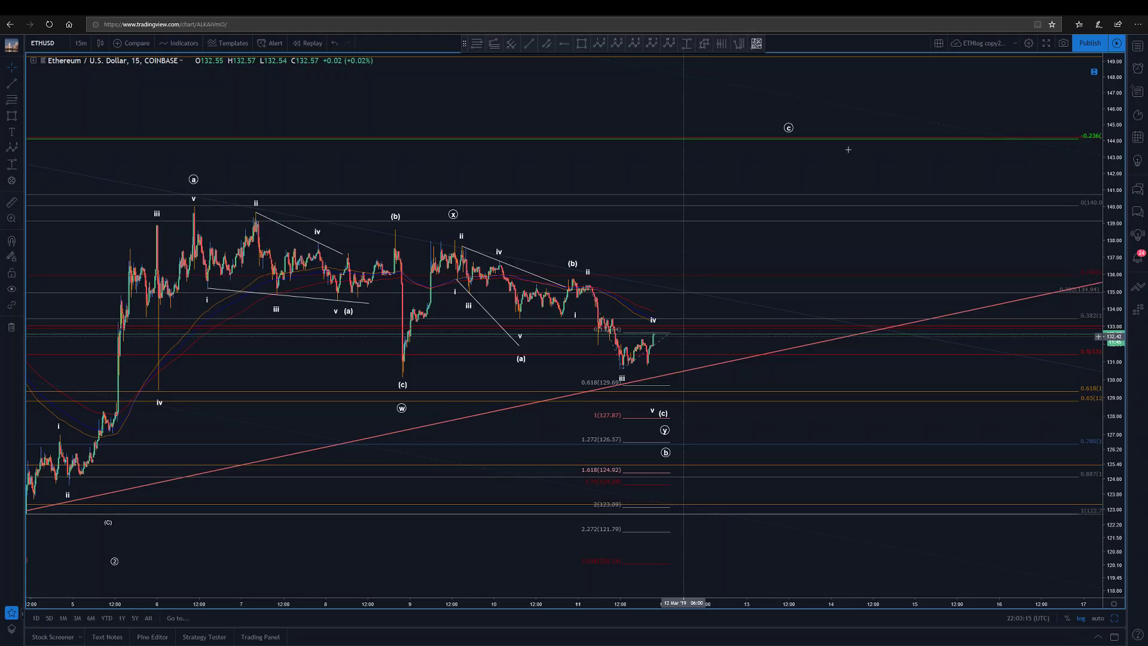
{"action": "left_click_drag", "start_coordinate": [848, 150], "coordinate": [632, 140]}
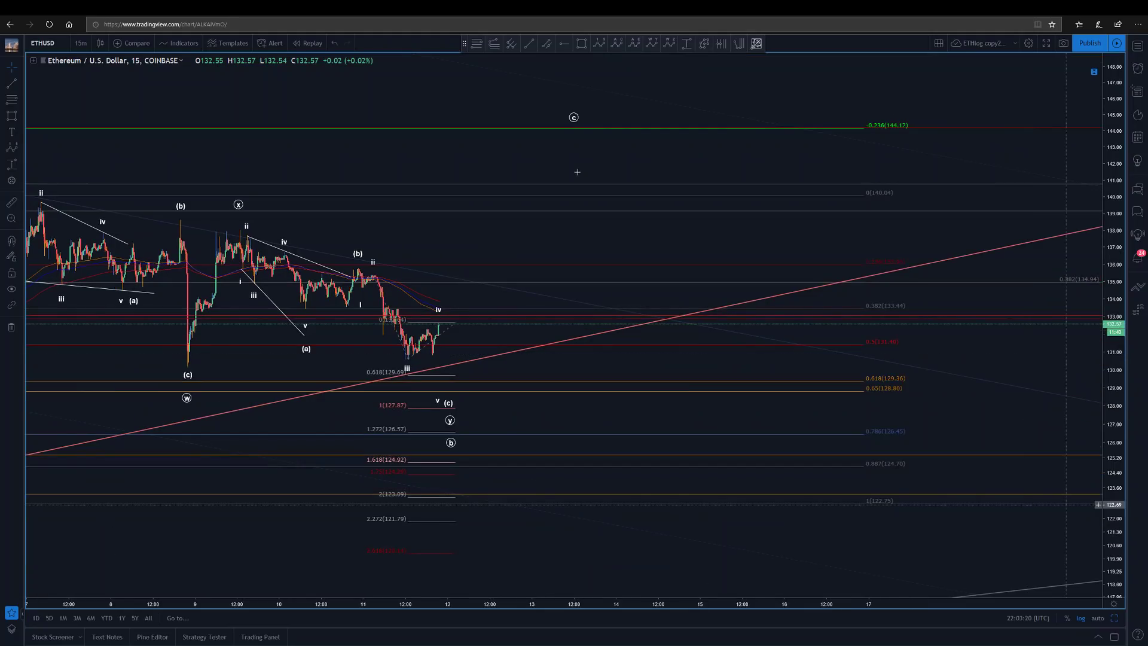
{"action": "left_click_drag", "start_coordinate": [577, 172], "coordinate": [752, 155]}
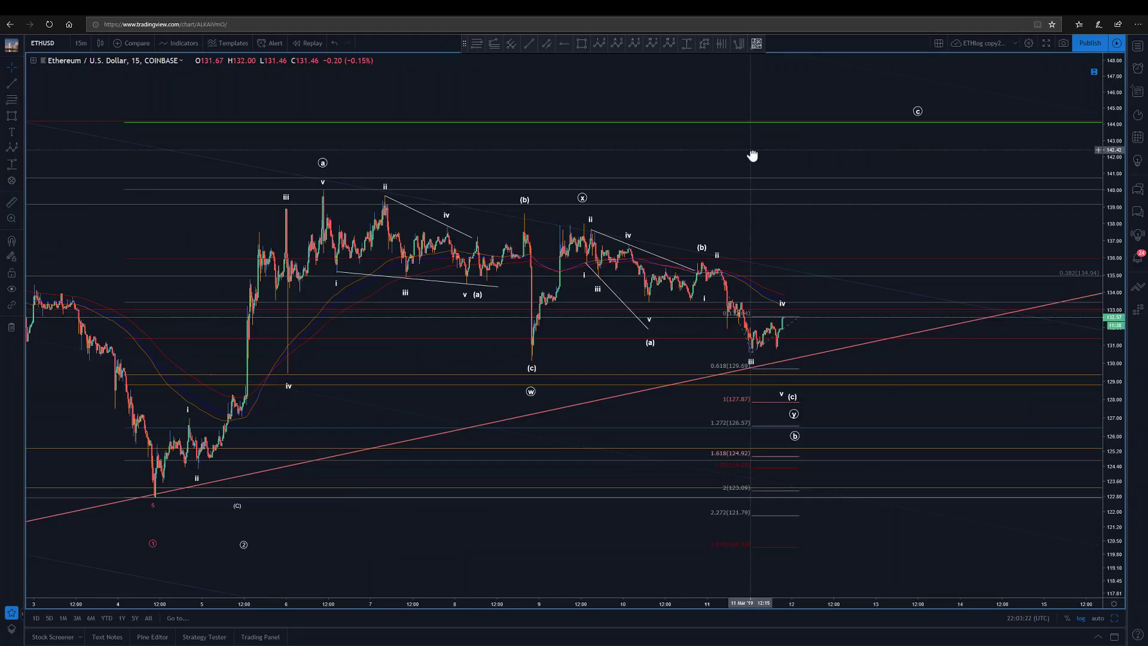